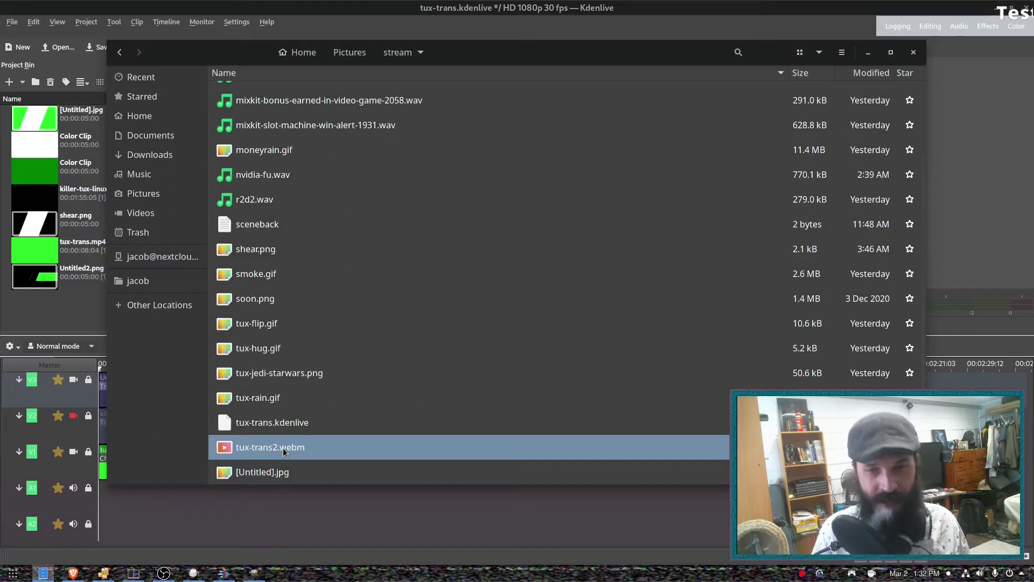
# Step: Open tux-trans2.webm from the stream folder in VLC media player
pyautogui.rightClick(282, 448)
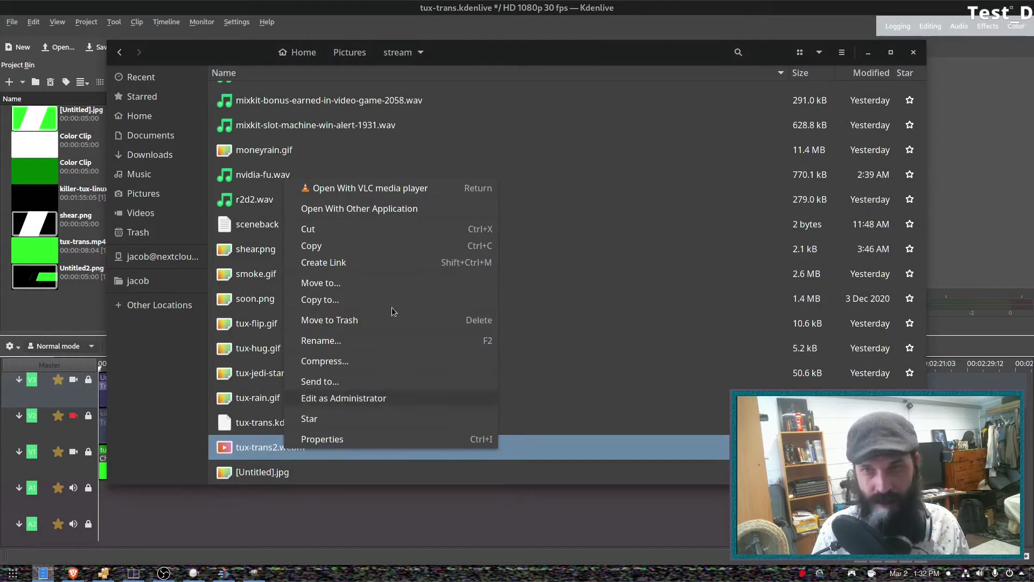
pyautogui.click(419, 189)
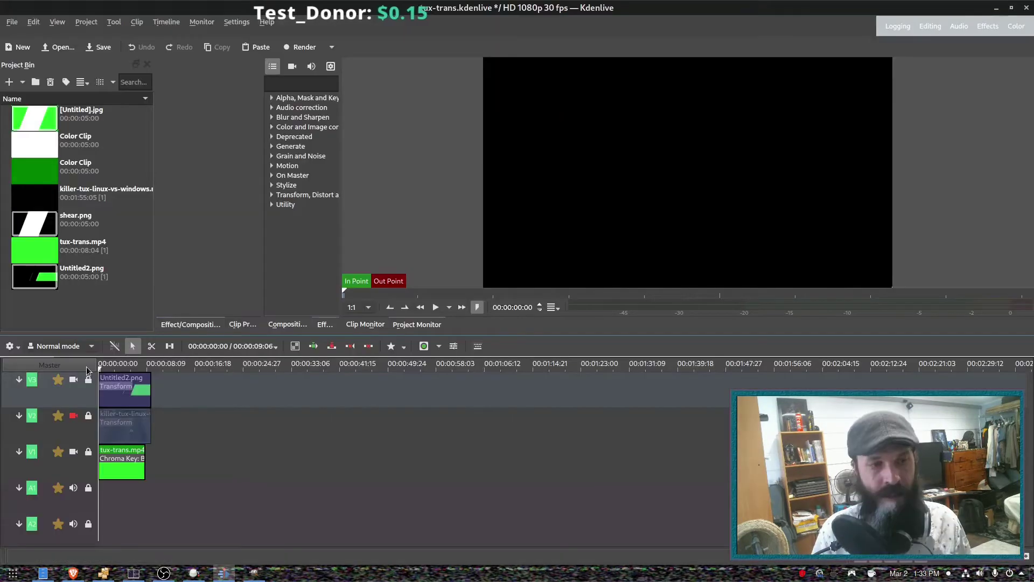
# Step: Close VLC media player to return to the tux-trans.kdenlive project in Kdenlive
pyautogui.click(1026, 7)
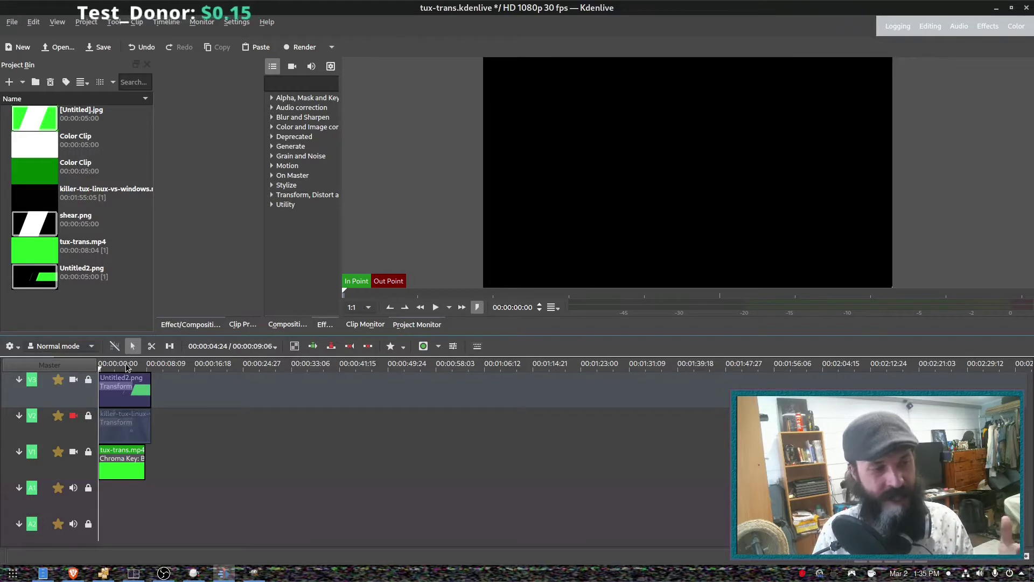
# Step: Check the Render dialog without rendering, then scrub back and forth through the shear transition
pyautogui.click(300, 47)
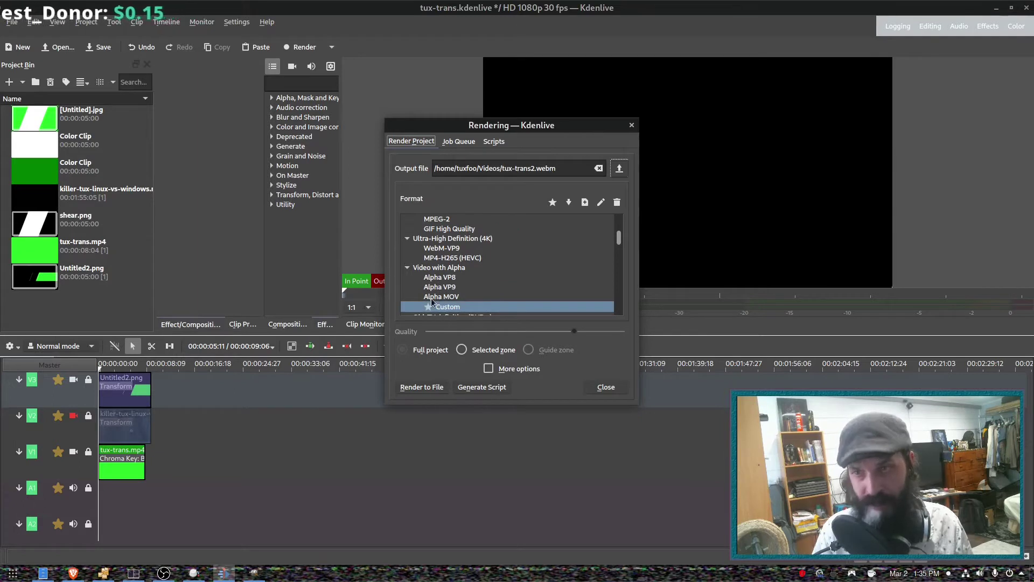
pyautogui.click(629, 125)
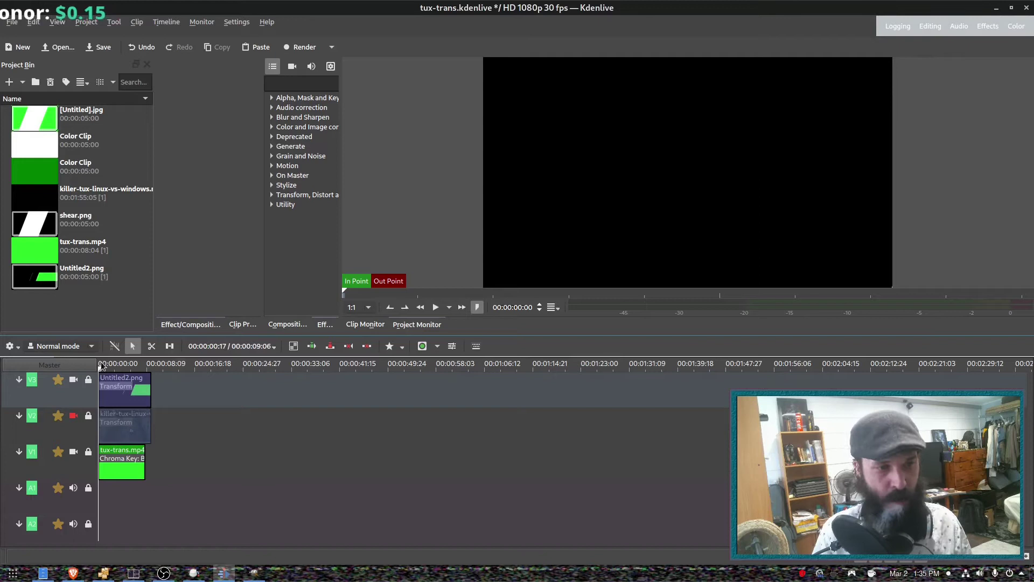
pyautogui.moveTo(101, 366); pyautogui.dragTo(126, 366)
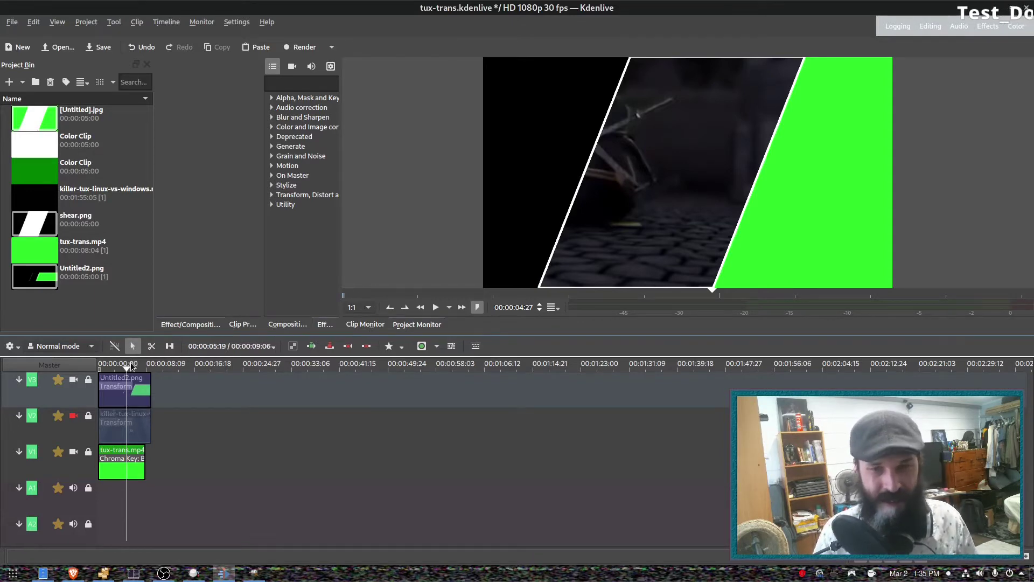
pyautogui.moveTo(132, 365)
pyautogui.mouseDown()
pyautogui.moveTo(152, 366)
pyautogui.moveTo(99, 368)
pyautogui.moveTo(121, 367)
pyautogui.mouseUp()
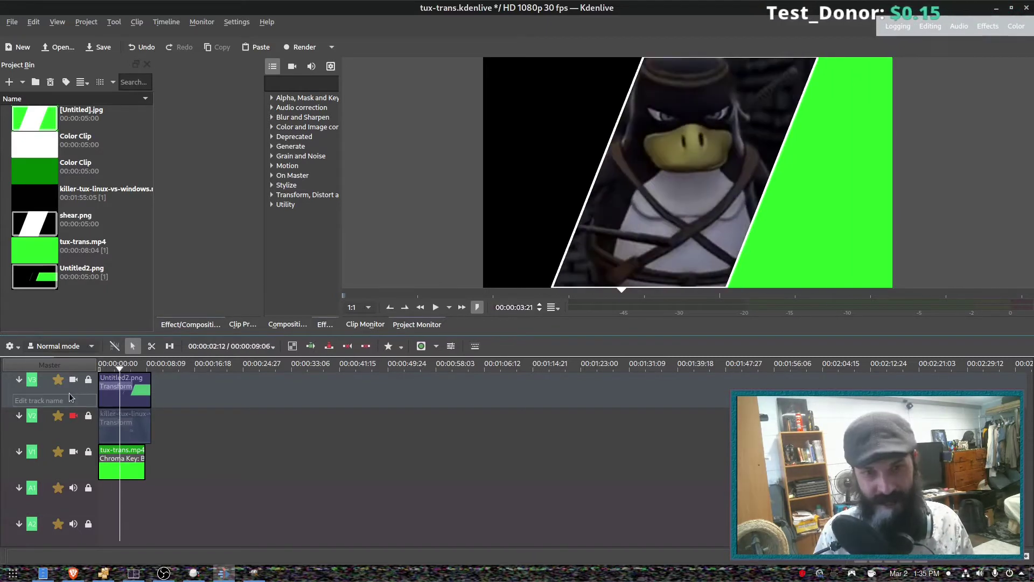
# Step: Toggle the green overlay track V3's visibility repeatedly, leaving it hidden in the preview
pyautogui.click(76, 381)
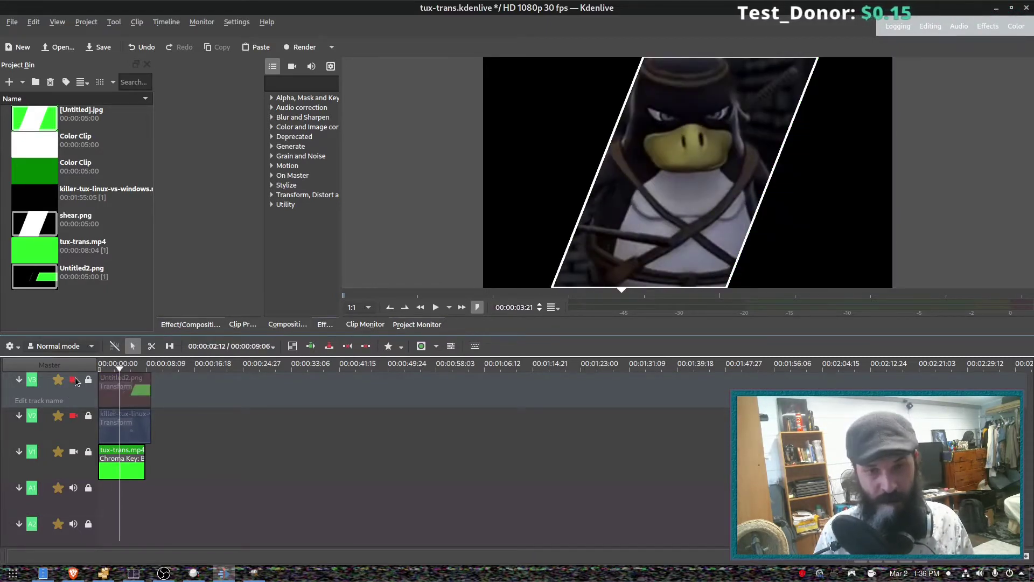
pyautogui.click(75, 381)
pyautogui.click(75, 382)
pyautogui.click(75, 382)
pyautogui.click(75, 382)
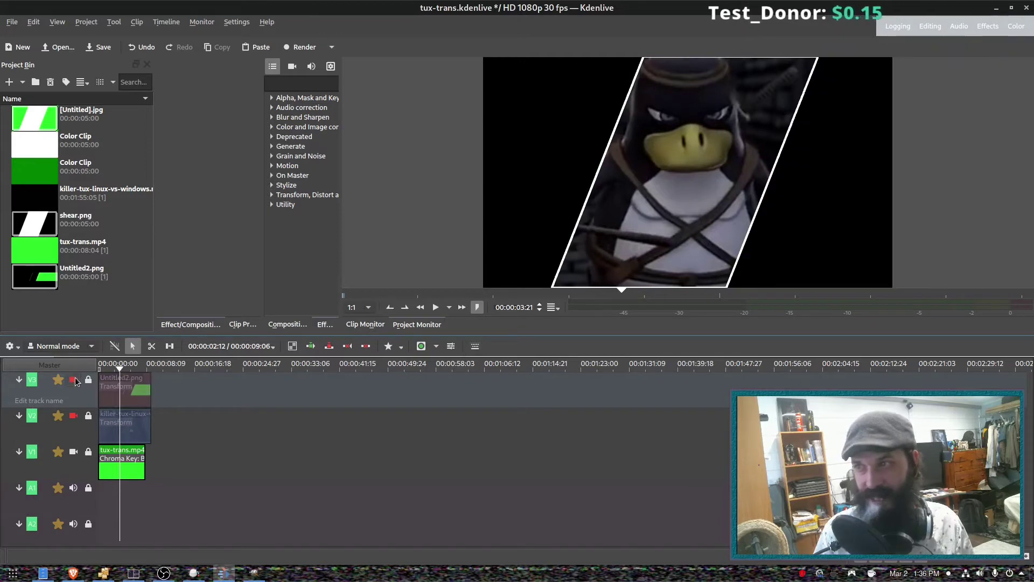
pyautogui.click(75, 381)
pyautogui.click(75, 381)
pyautogui.click(75, 382)
pyautogui.click(76, 381)
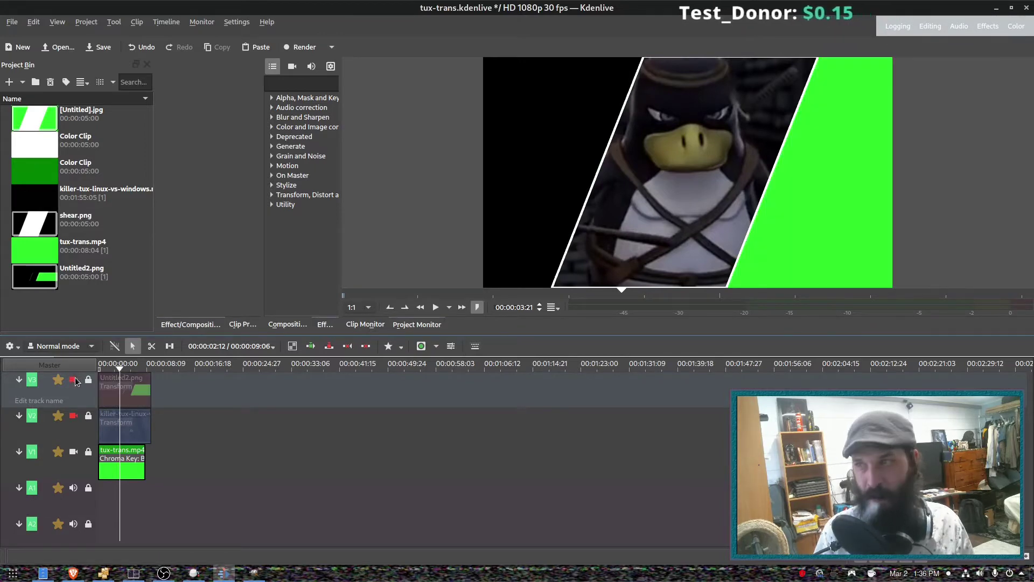
pyautogui.click(75, 382)
pyautogui.click(74, 381)
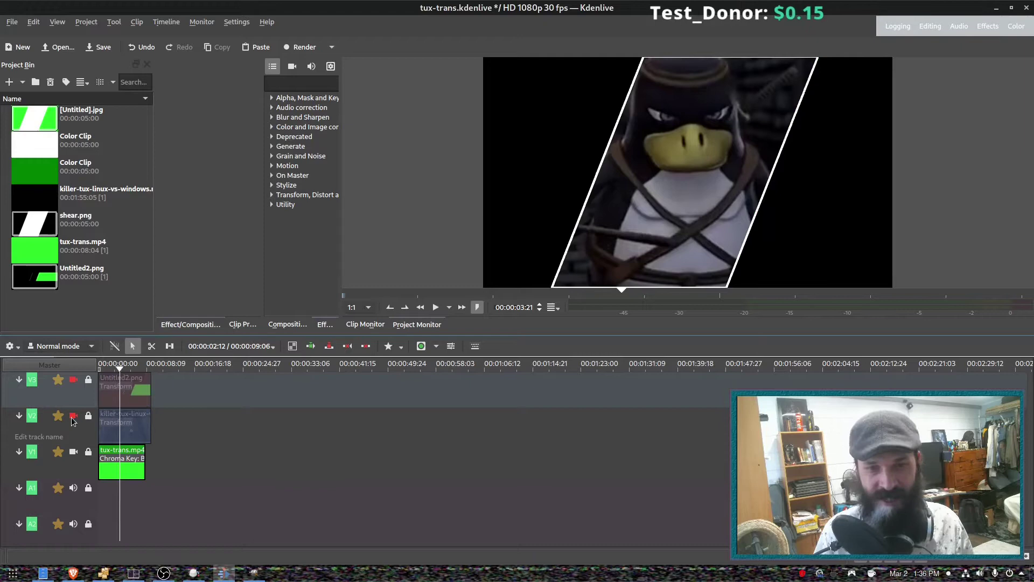
# Step: Toggle the killer Tux track V2's visibility on and off to compare the preview
pyautogui.click(74, 417)
pyautogui.click(73, 417)
pyautogui.click(73, 418)
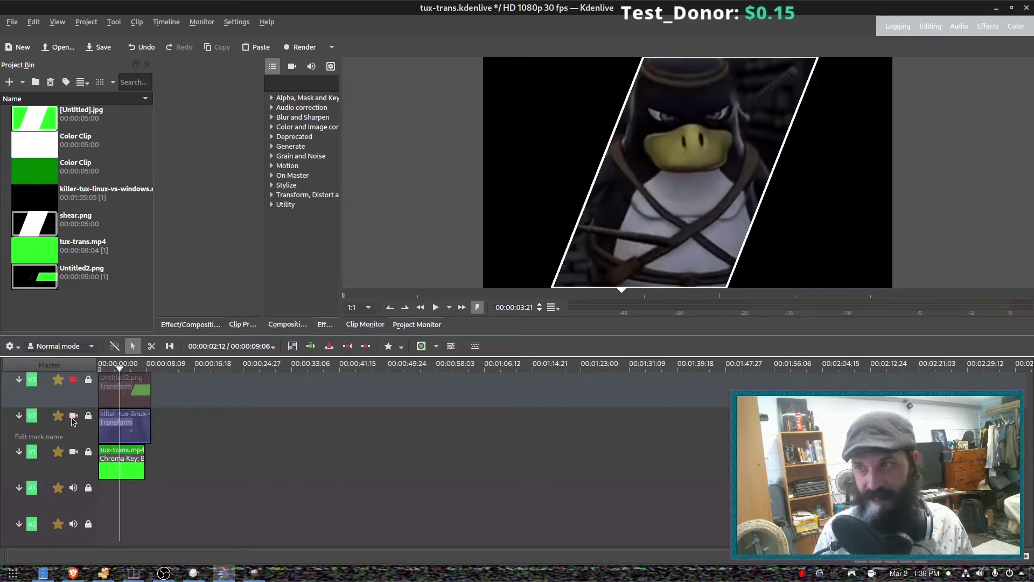
pyautogui.click(74, 417)
pyautogui.click(74, 417)
pyautogui.click(73, 418)
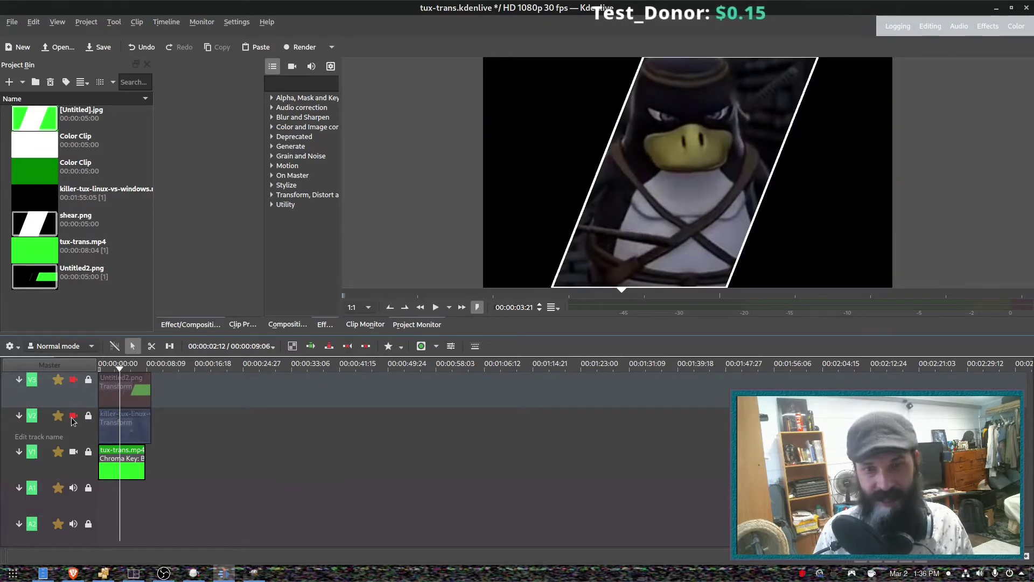
pyautogui.click(74, 417)
pyautogui.click(73, 417)
pyautogui.click(73, 416)
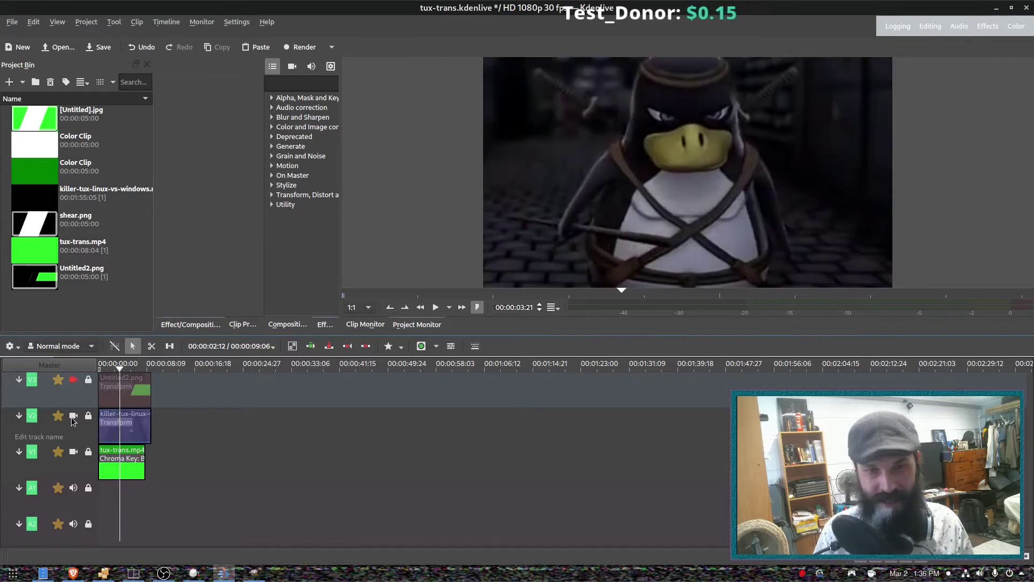
# Step: Flip track V2's visibility once more, then scroll across the green-band Untitled2.xcf canvas in GIMP
pyautogui.click(73, 417)
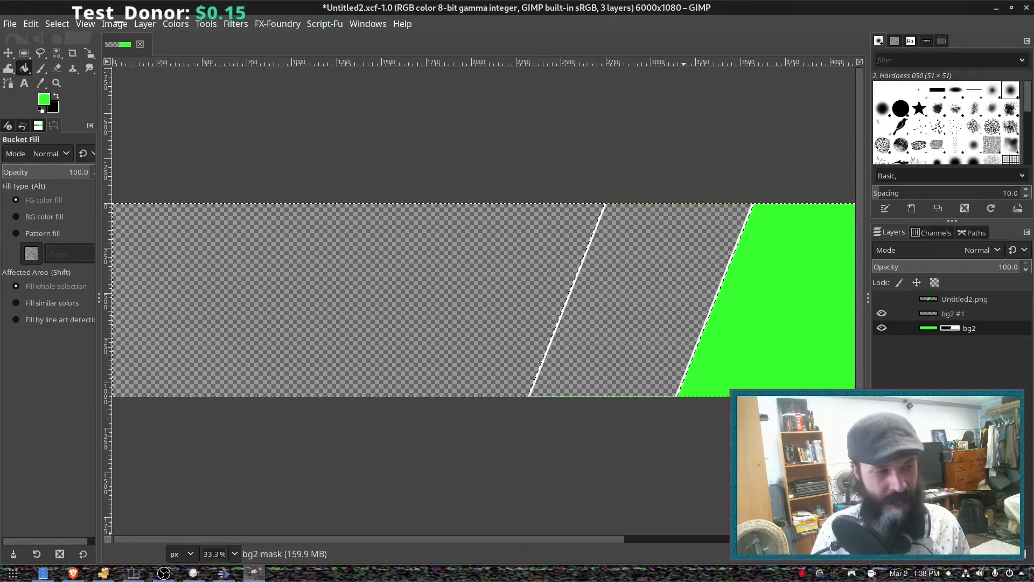
pyautogui.hscroll(5, 369, 519)
pyautogui.hscroll(-5, 370, 520)
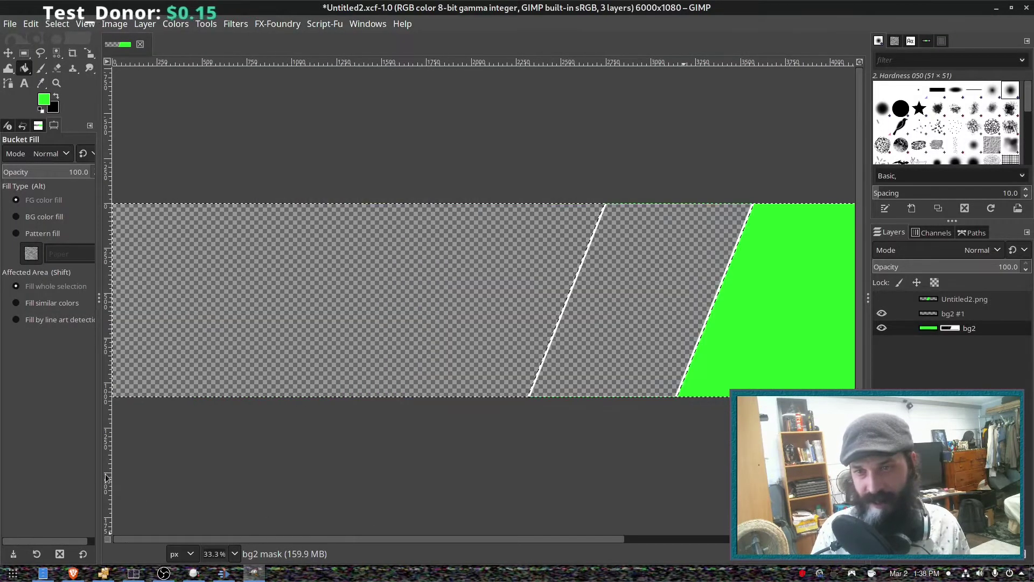
pyautogui.hscroll(5, 369, 520)
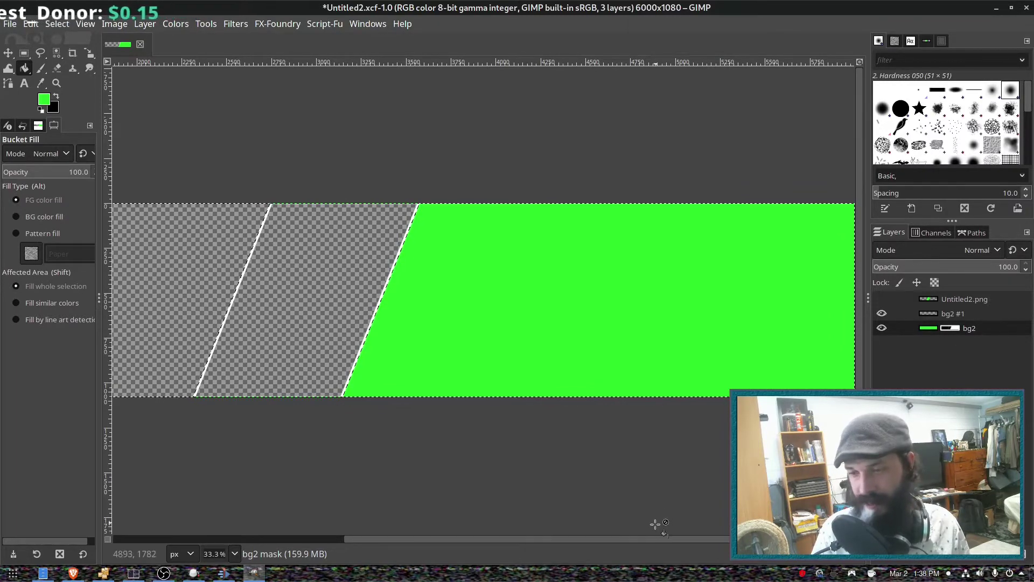
pyautogui.moveTo(647, 539); pyautogui.dragTo(408, 533)
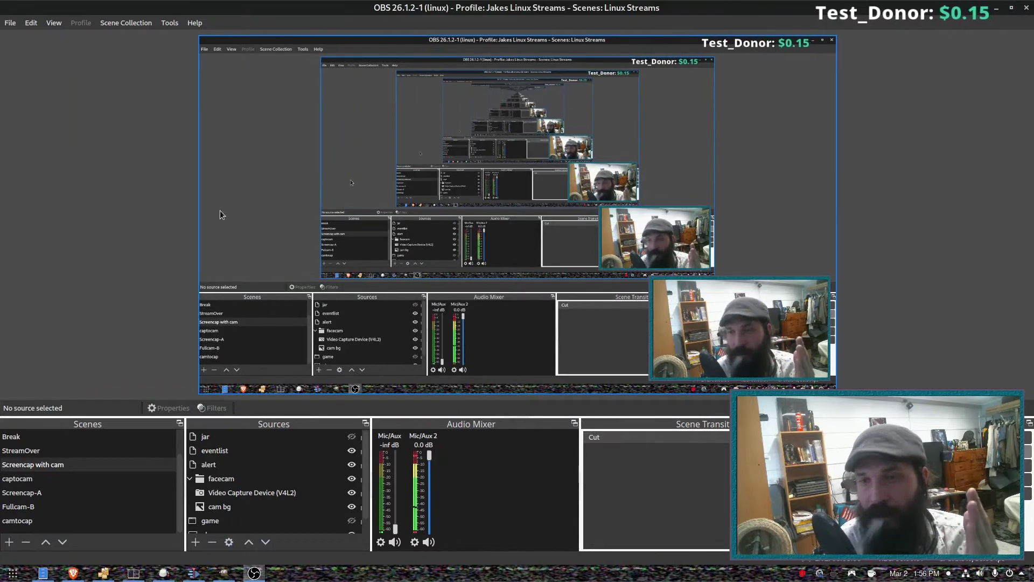
pyautogui.click(168, 25)
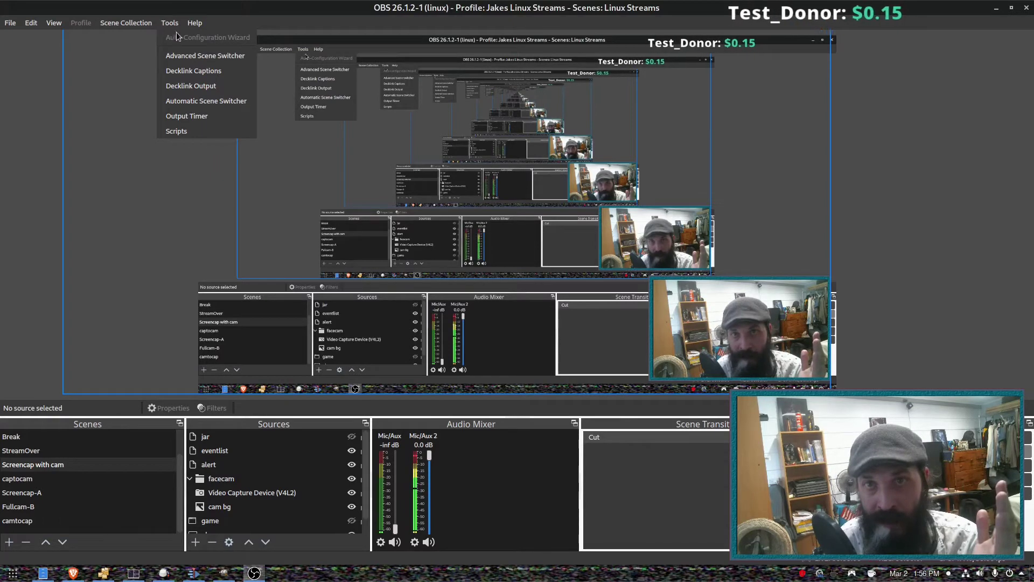
pyautogui.click(198, 55)
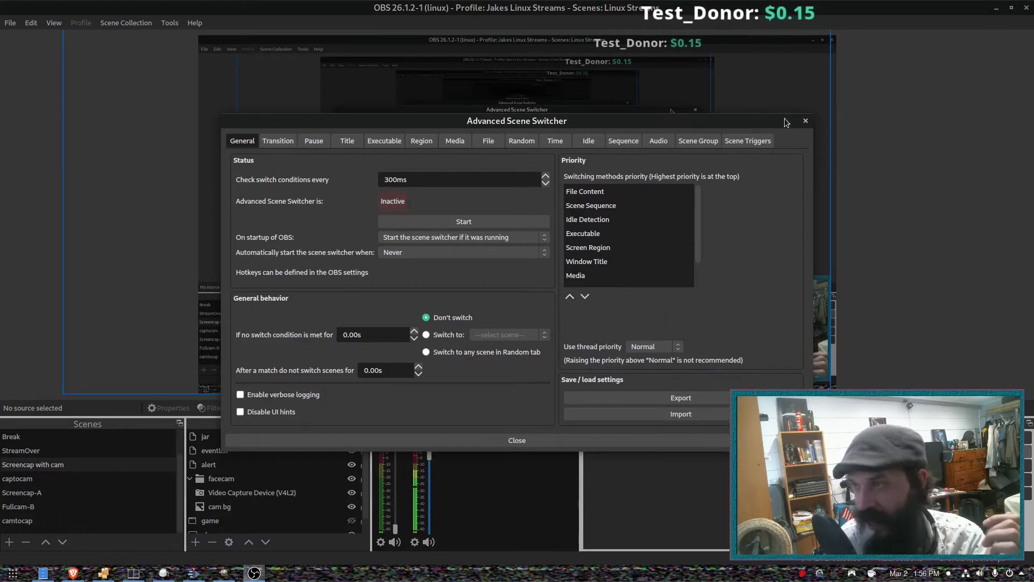
pyautogui.click(804, 121)
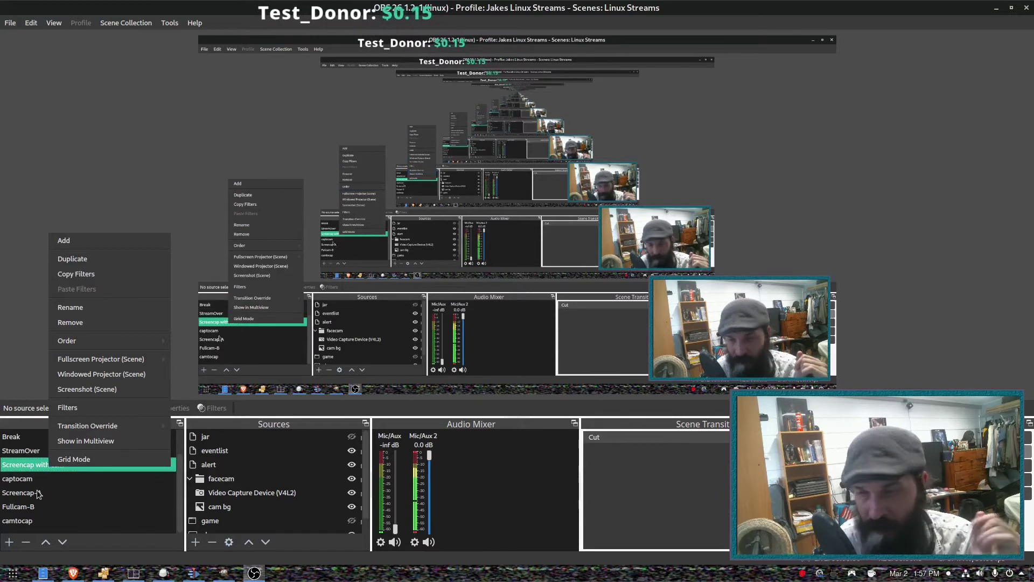
# Step: Dismiss the scene menu and switch to the Screencap-A scene with its Media Source
pyautogui.click(34, 495)
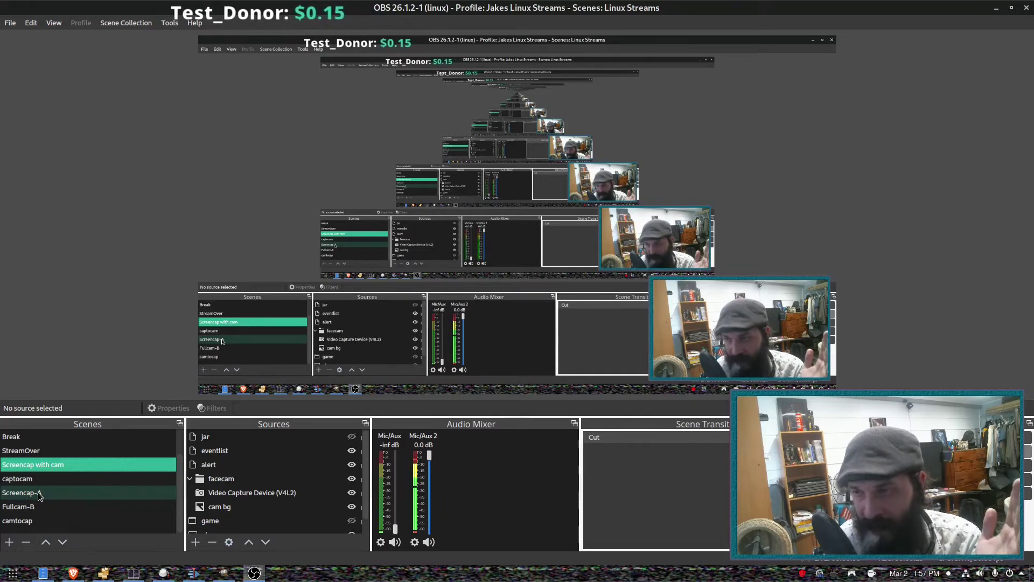
pyautogui.click(38, 494)
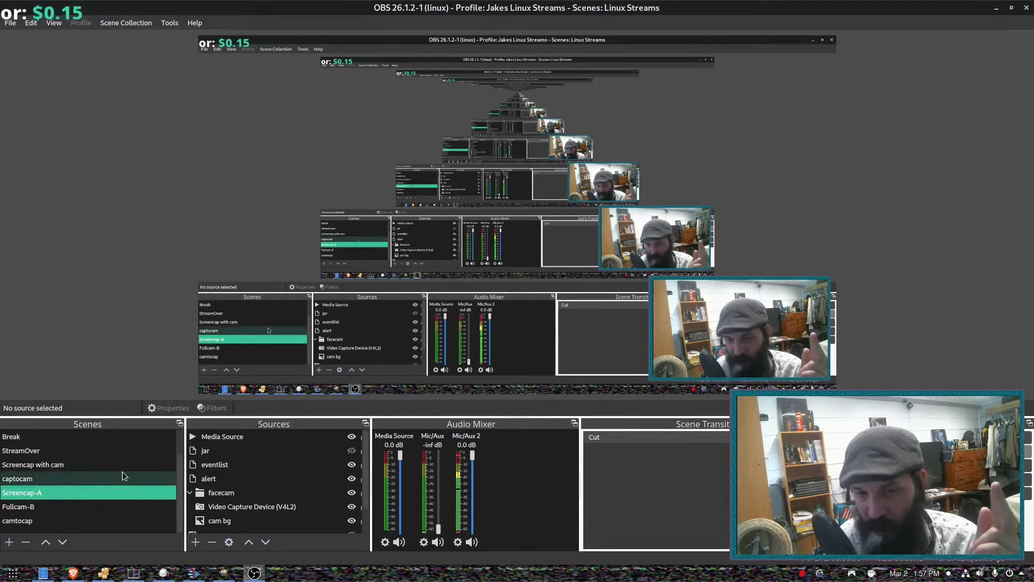
pyautogui.rightClick(278, 438)
pyautogui.click(306, 430)
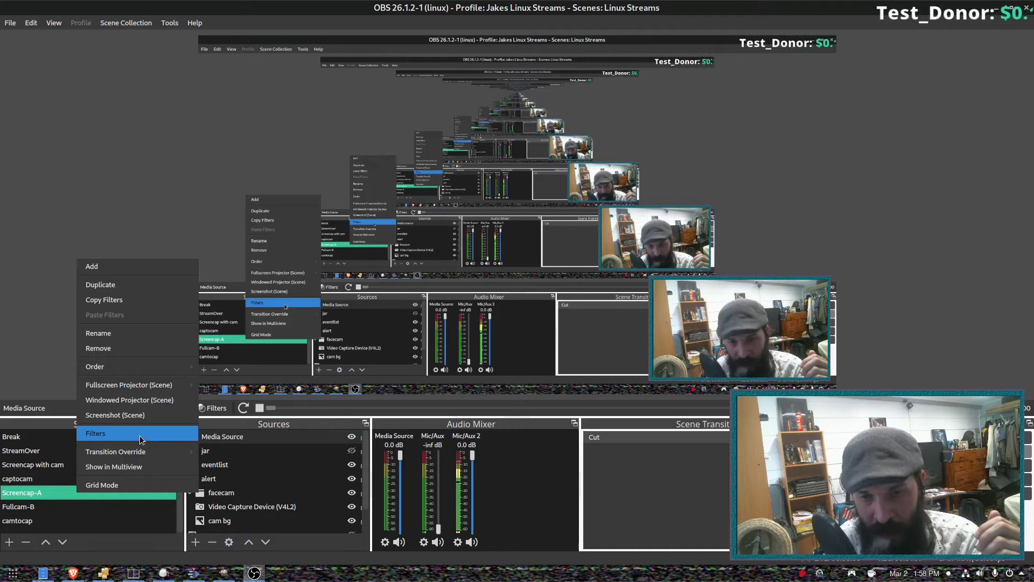
pyautogui.click(140, 435)
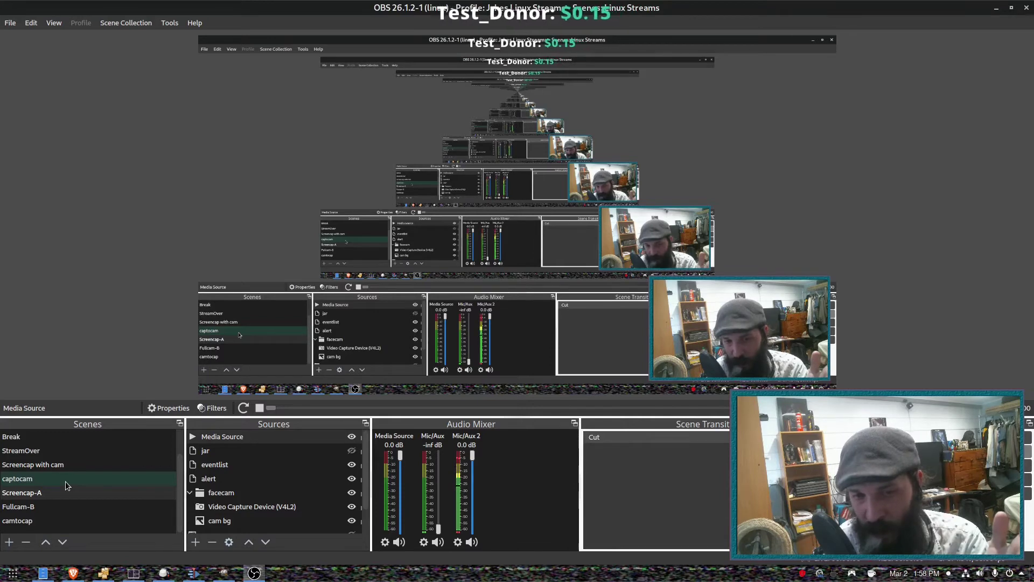
# Step: Select the captocam scene to review its Screencap-A and FullCam sources
pyautogui.click(66, 481)
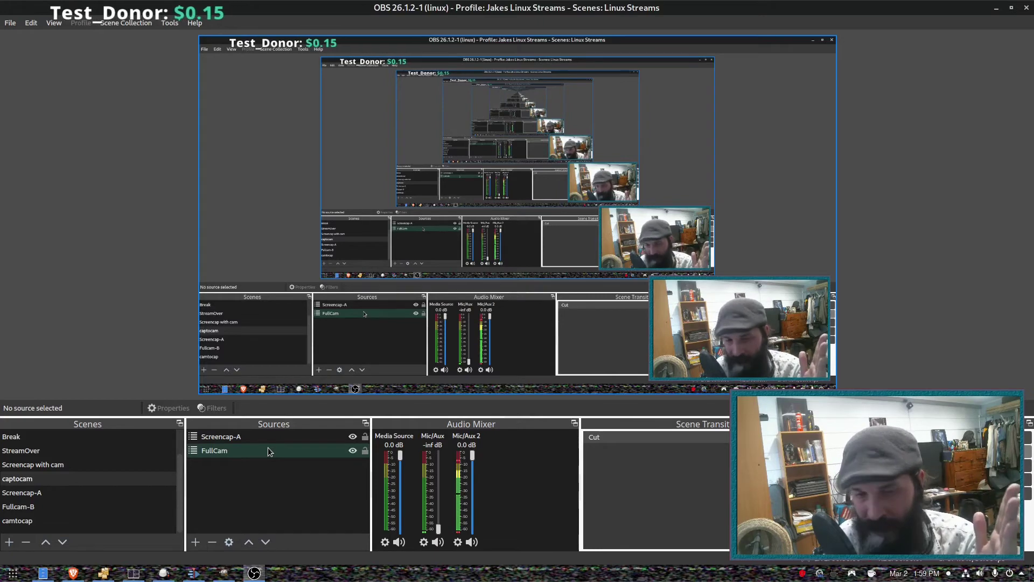
pyautogui.click(134, 477)
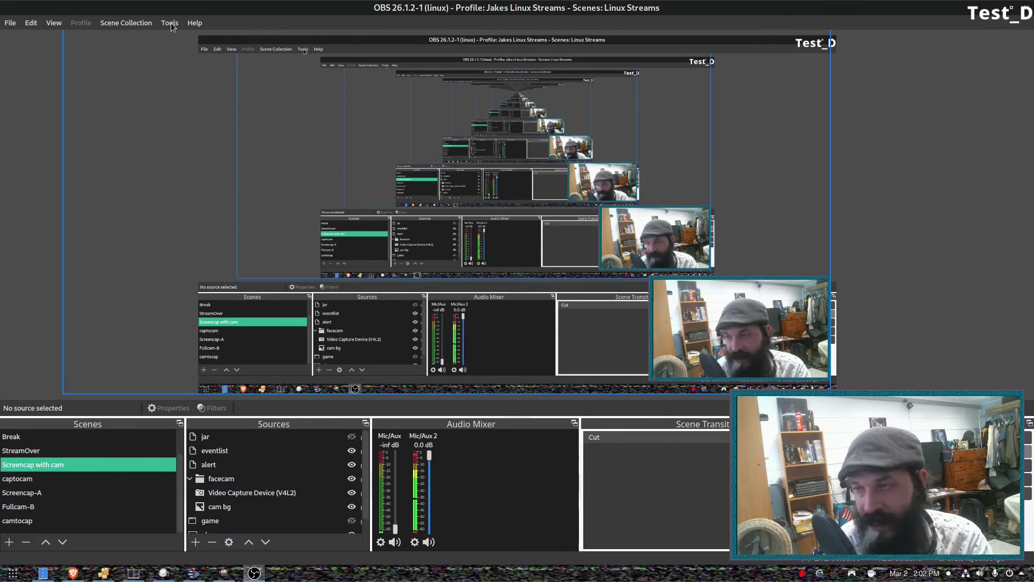
# Step: View the Advanced Scene Switcher's Sequence tab and select the camtocap rule (8.20 s to Screencap with cam)
pyautogui.click(170, 25)
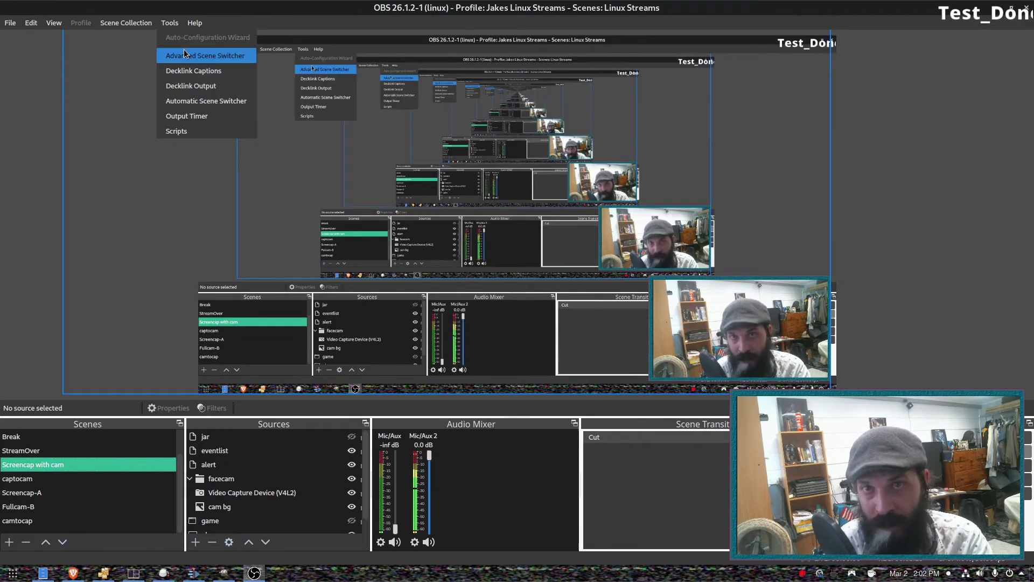
pyautogui.click(204, 56)
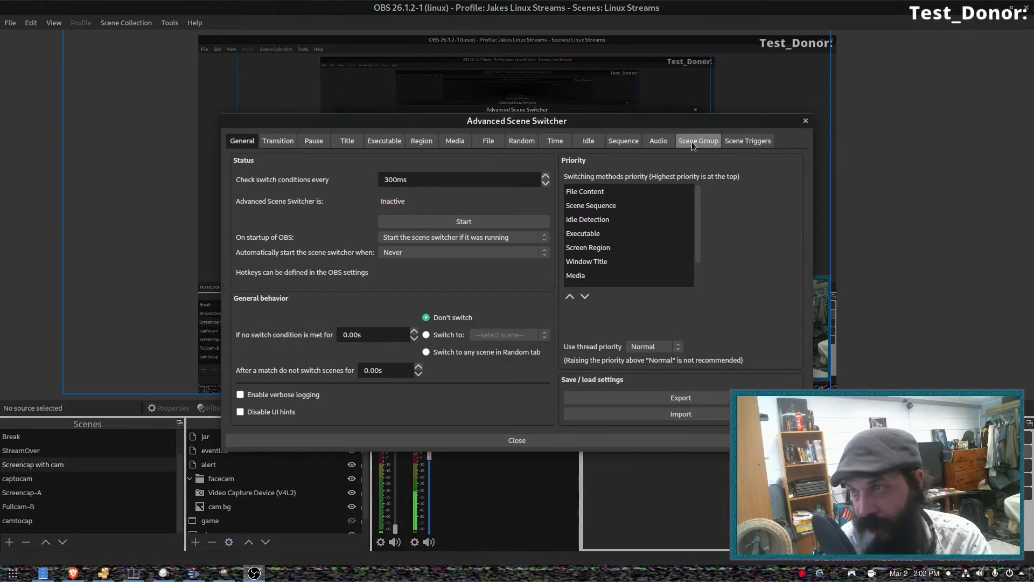
pyautogui.click(623, 141)
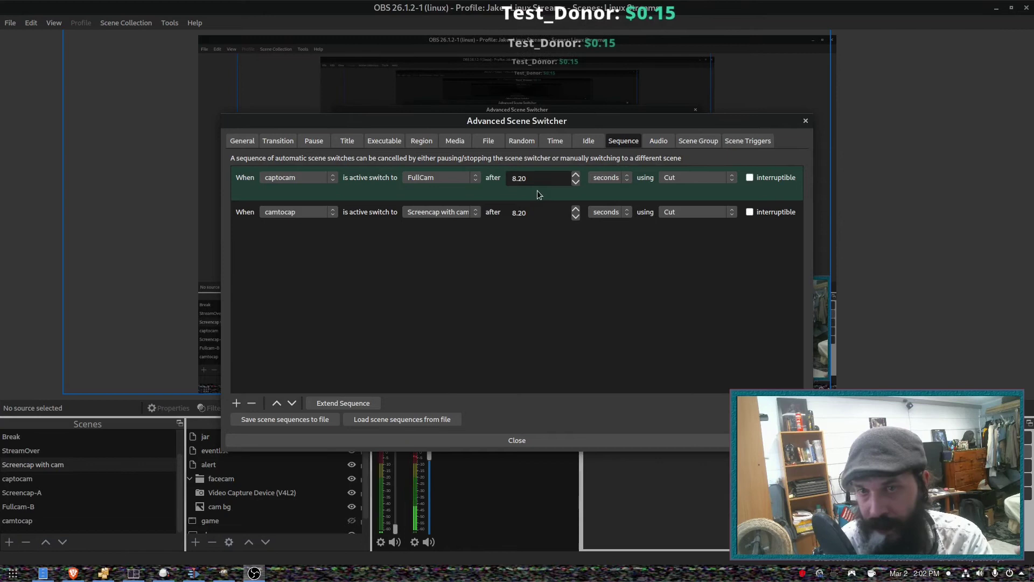
pyautogui.click(371, 227)
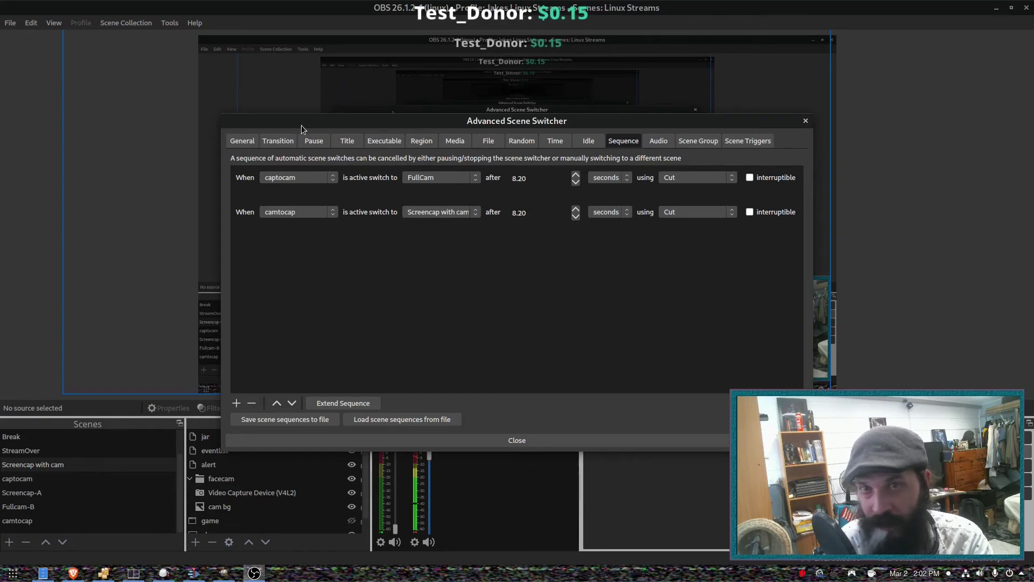
# Step: Start the scene switcher on the General tab, then switch to captocam to test the stinger
pyautogui.click(241, 140)
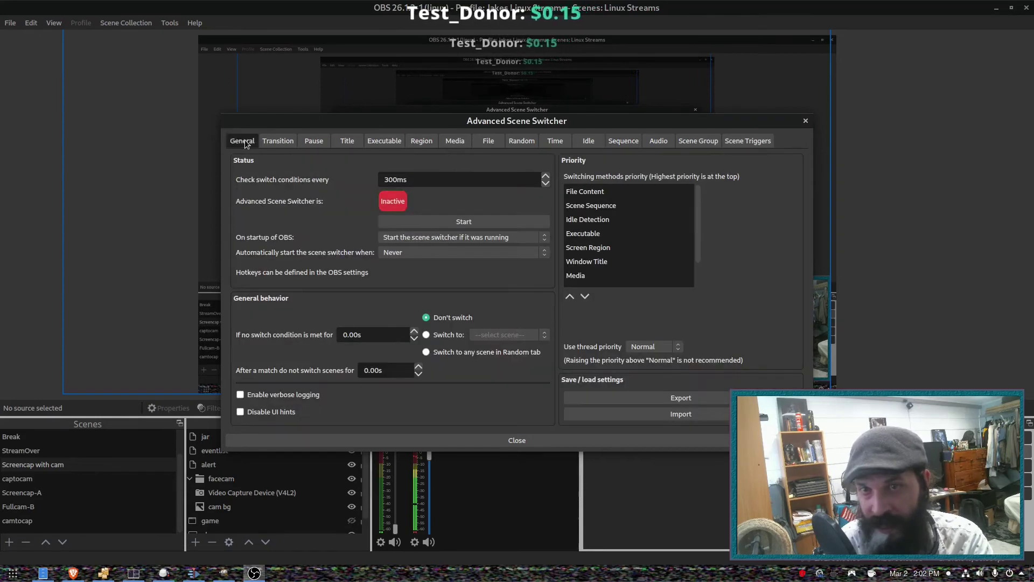
pyautogui.click(456, 218)
pyautogui.click(805, 123)
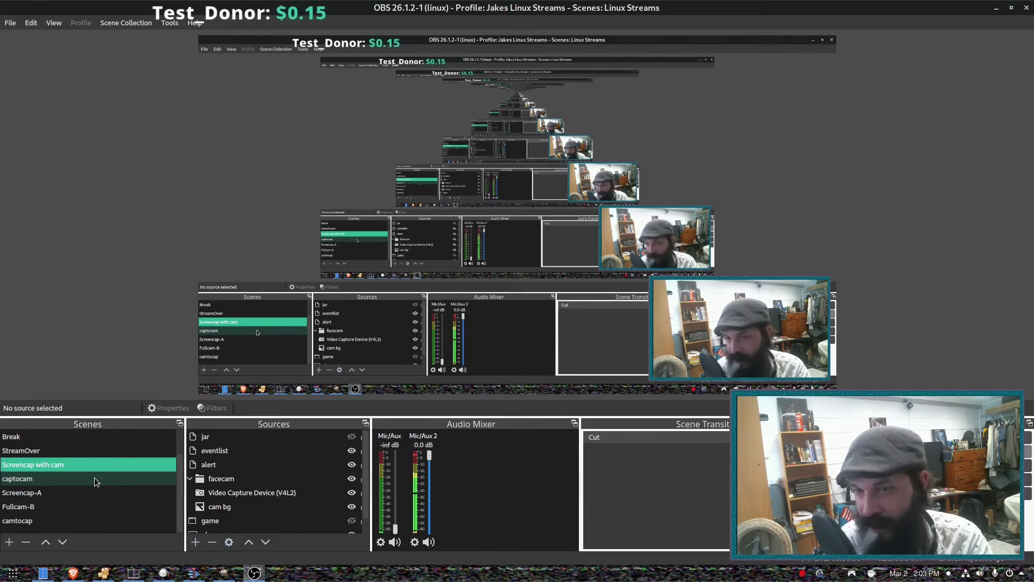
pyautogui.click(95, 477)
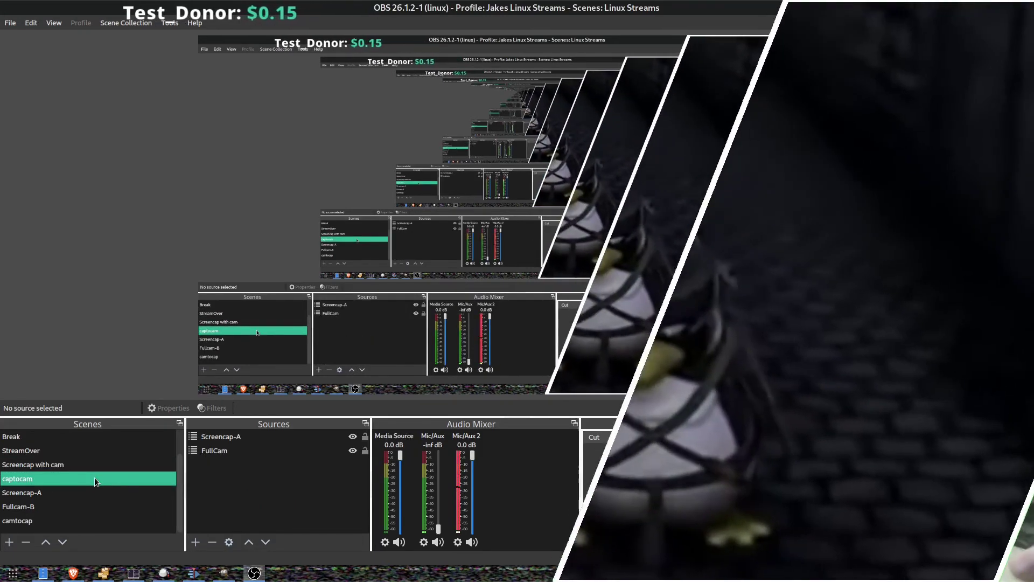